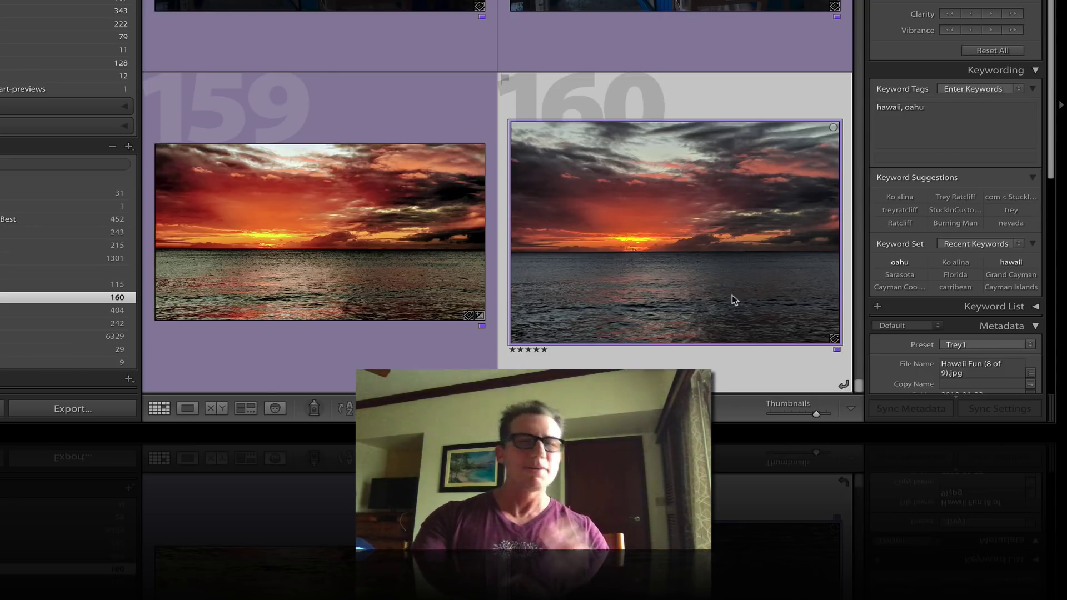
- Preview photos 159 and 160 at full size, zooming in on photo 160's detail
{"action": "double_click", "coordinate": [452, 236]}
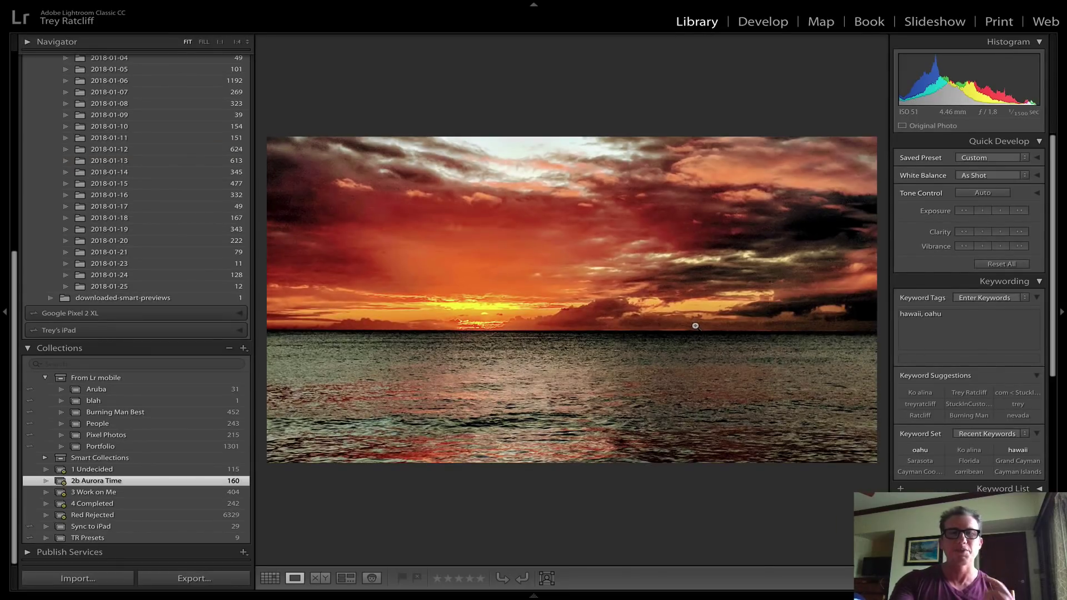
{"action": "key", "text": "g"}
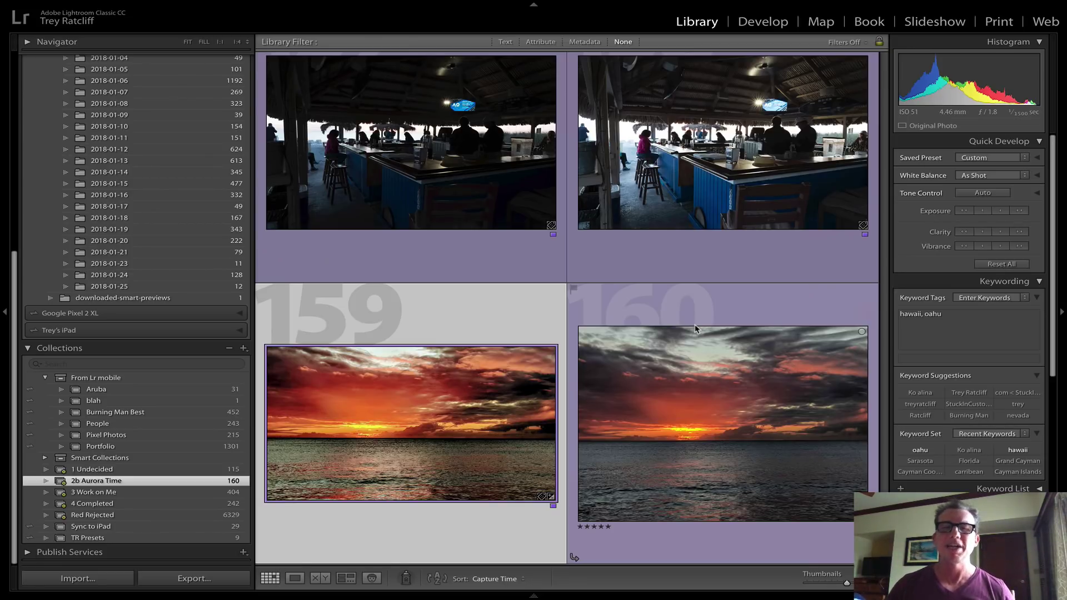
{"action": "double_click", "coordinate": [733, 396]}
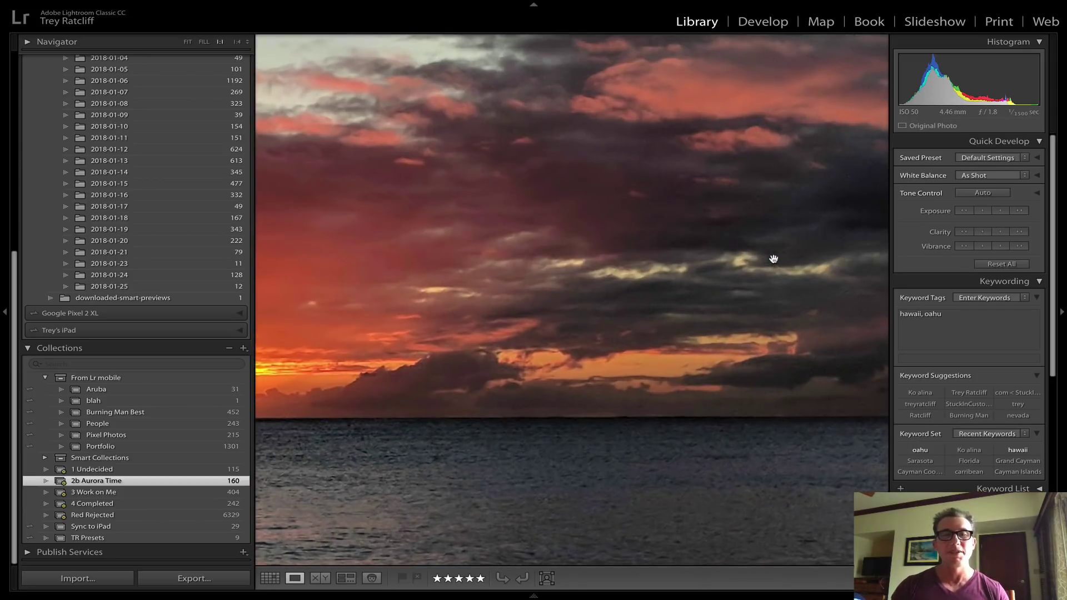
{"action": "left_click", "coordinate": [774, 259]}
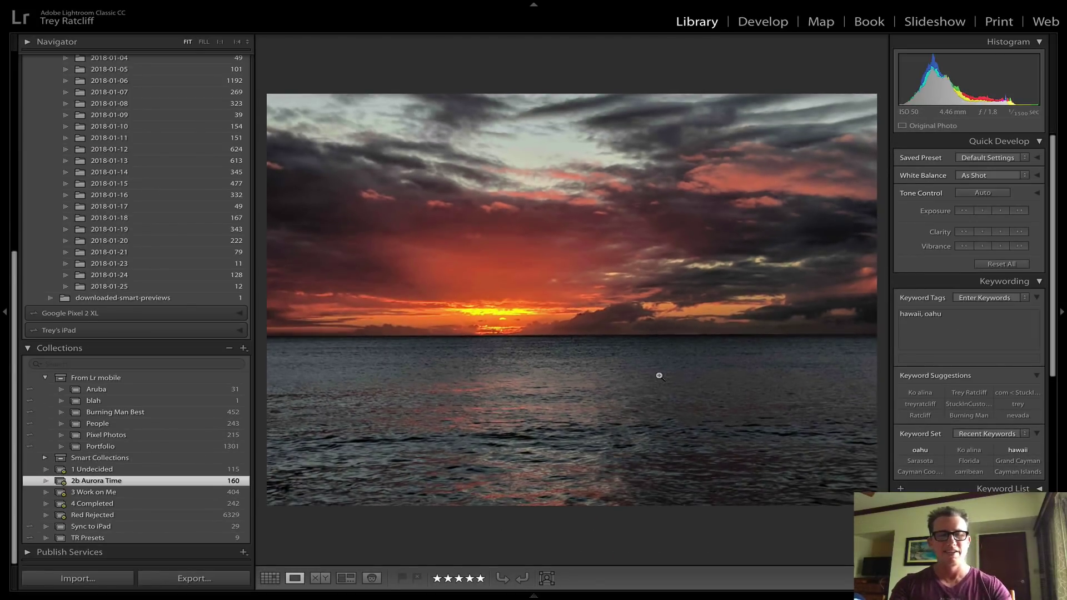
{"action": "key", "text": "g"}
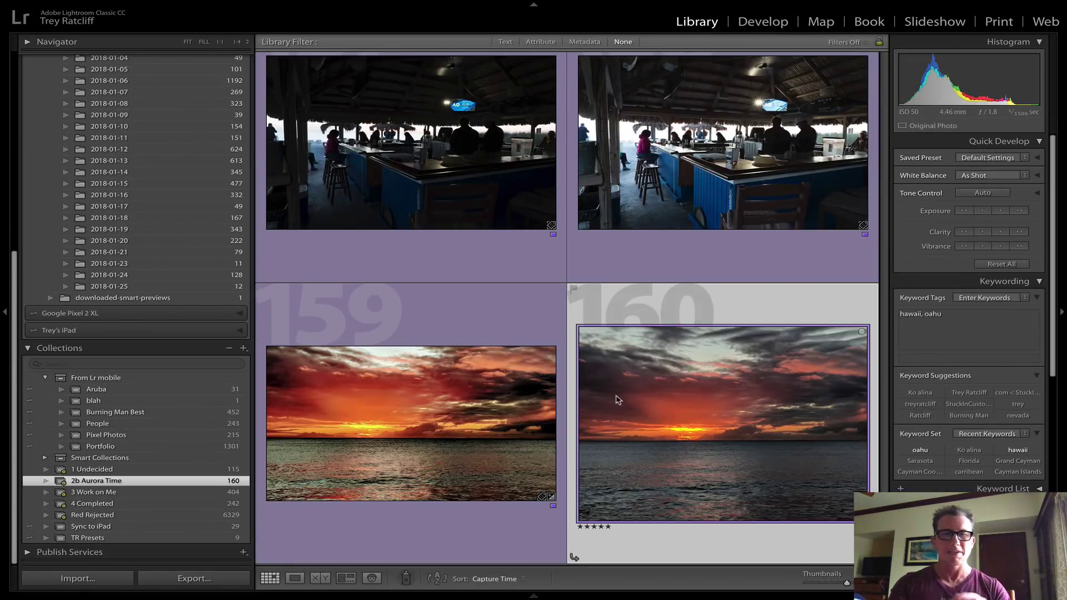
- Make a tone-mapped HDR from photo 160 in Aurora HDR and widen the Before side
{"action": "left_click_drag", "start_coordinate": [660, 422], "coordinate": [202, 582]}
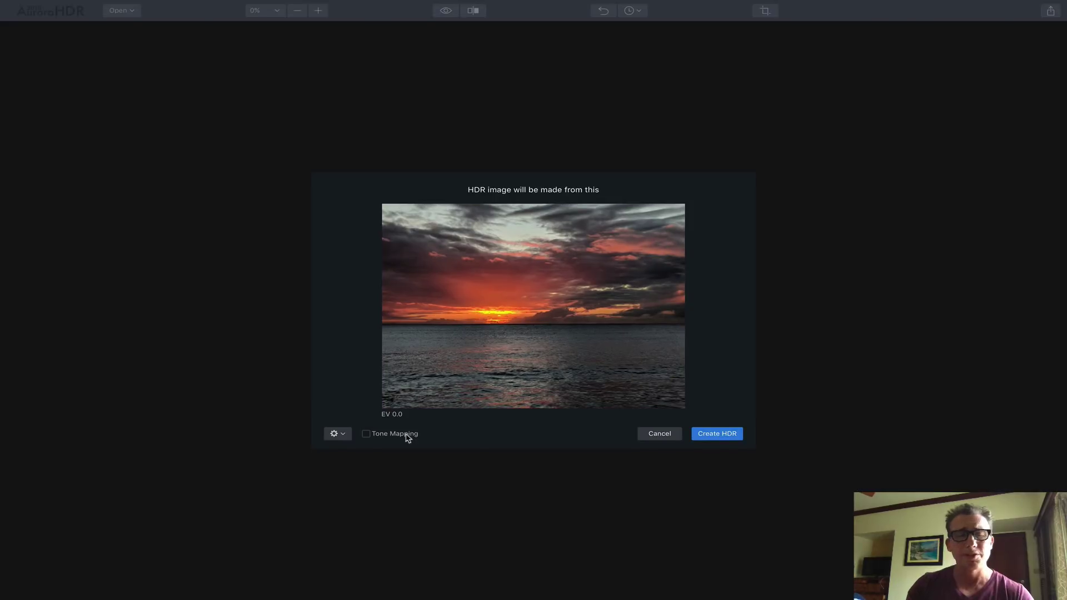
{"action": "left_click", "coordinate": [407, 436]}
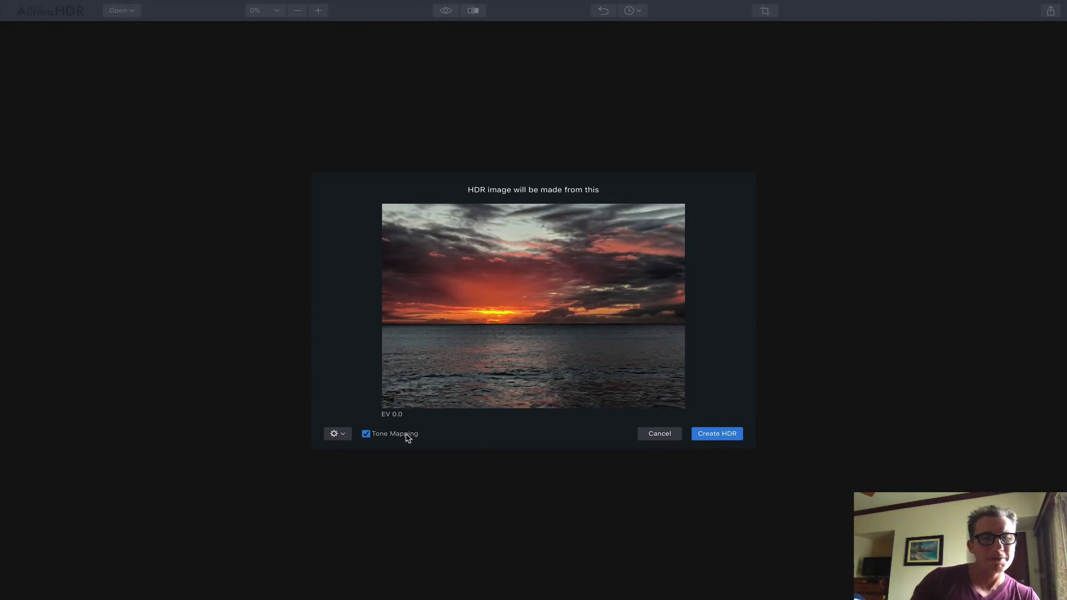
{"action": "left_click", "coordinate": [717, 433]}
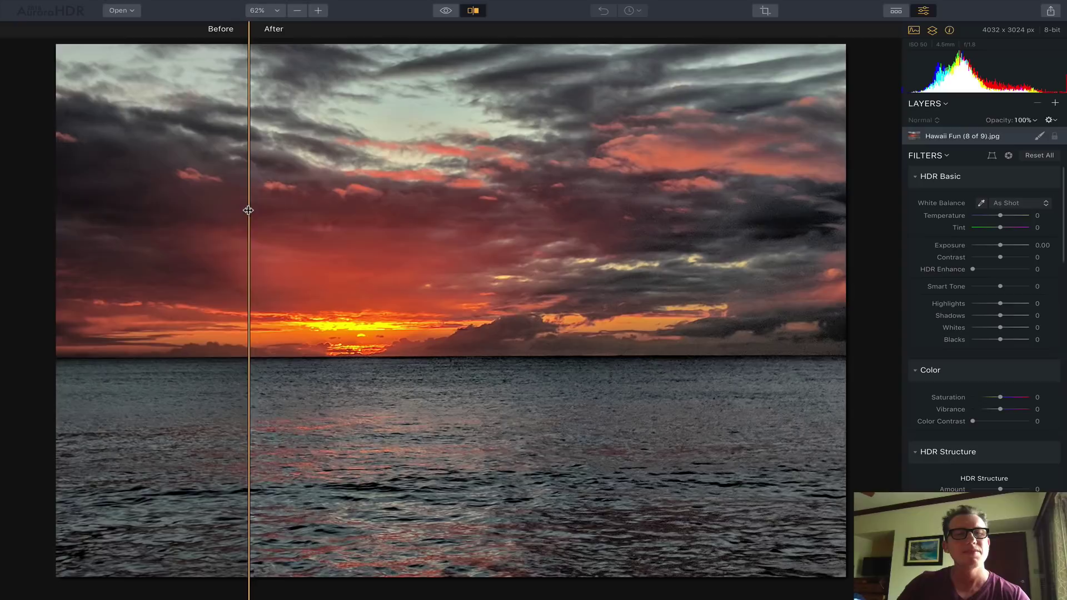
{"action": "left_click_drag", "start_coordinate": [247, 209], "coordinate": [424, 149]}
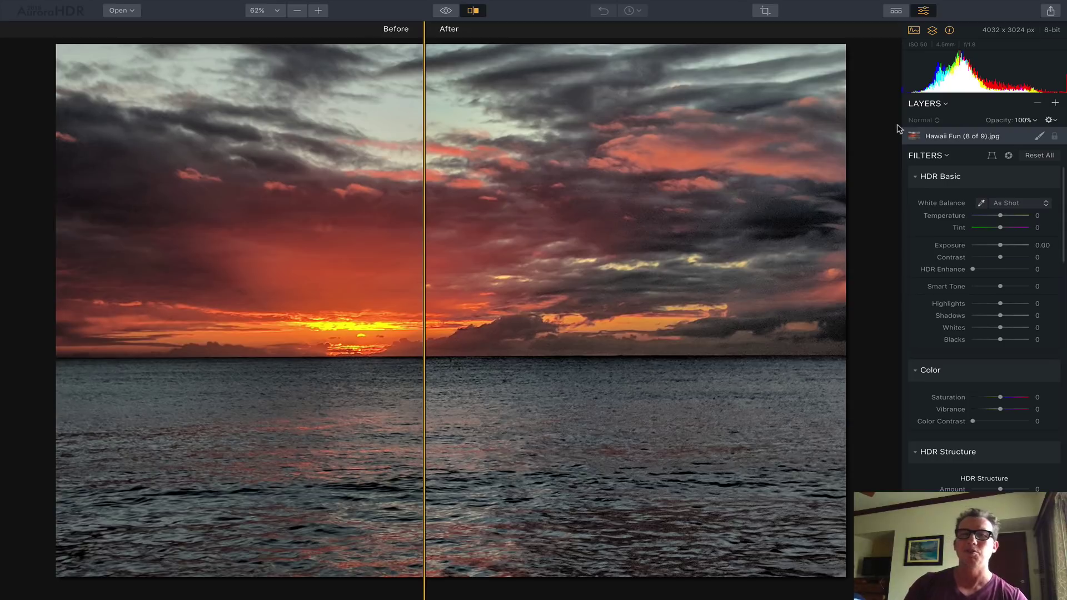
- Crop the sunset to 3214 × 2122 px by trimming all four edges, tilted 0.28°
{"action": "left_click", "coordinate": [769, 10]}
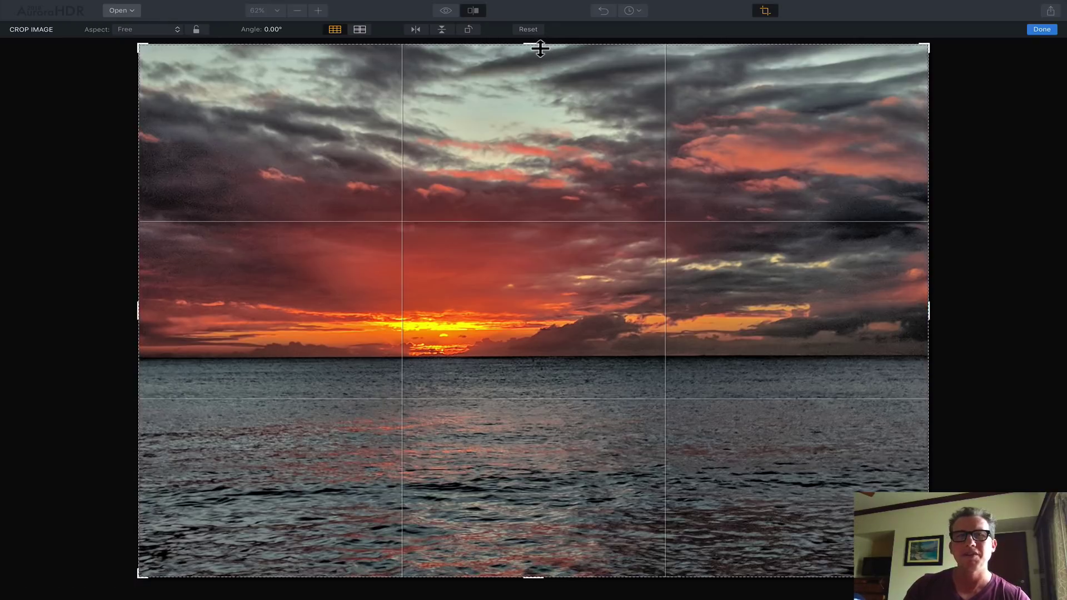
{"action": "left_click_drag", "start_coordinate": [535, 44], "coordinate": [539, 101]}
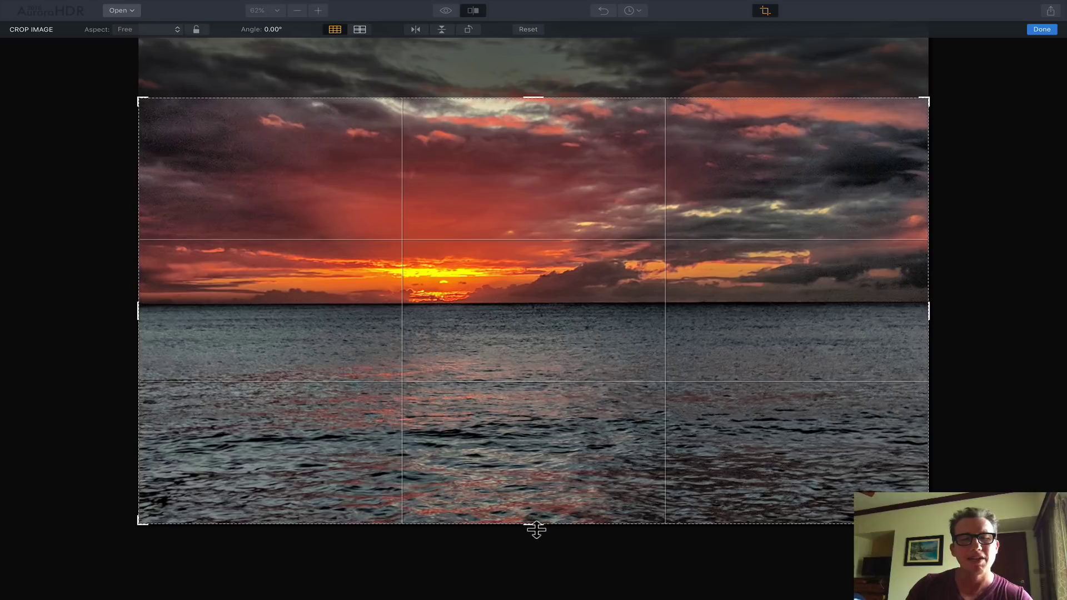
{"action": "left_click_drag", "start_coordinate": [531, 524], "coordinate": [535, 498]}
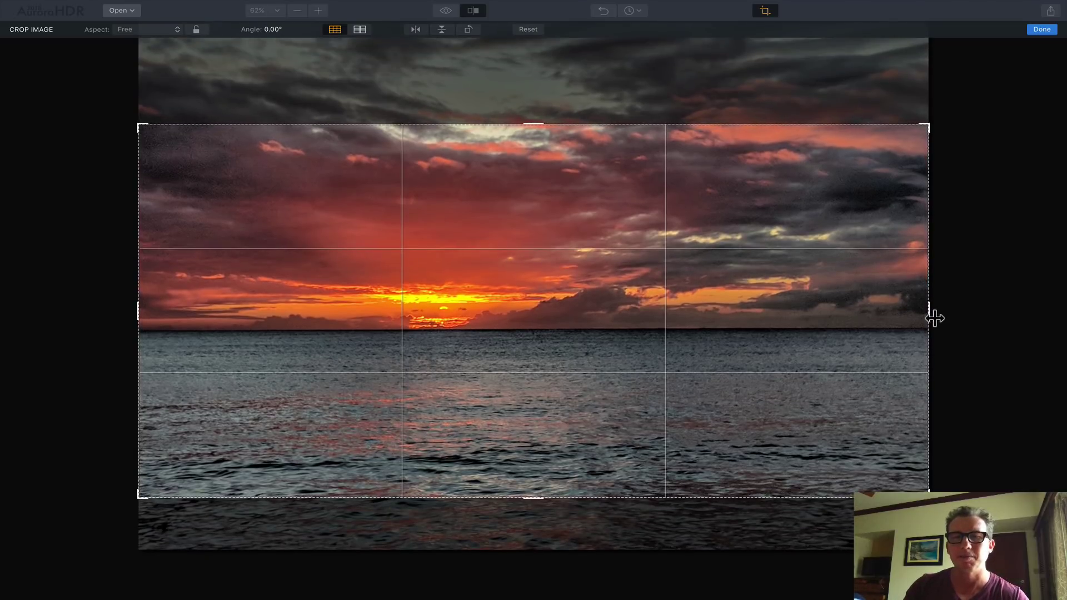
{"action": "left_click_drag", "start_coordinate": [934, 318], "coordinate": [939, 264]}
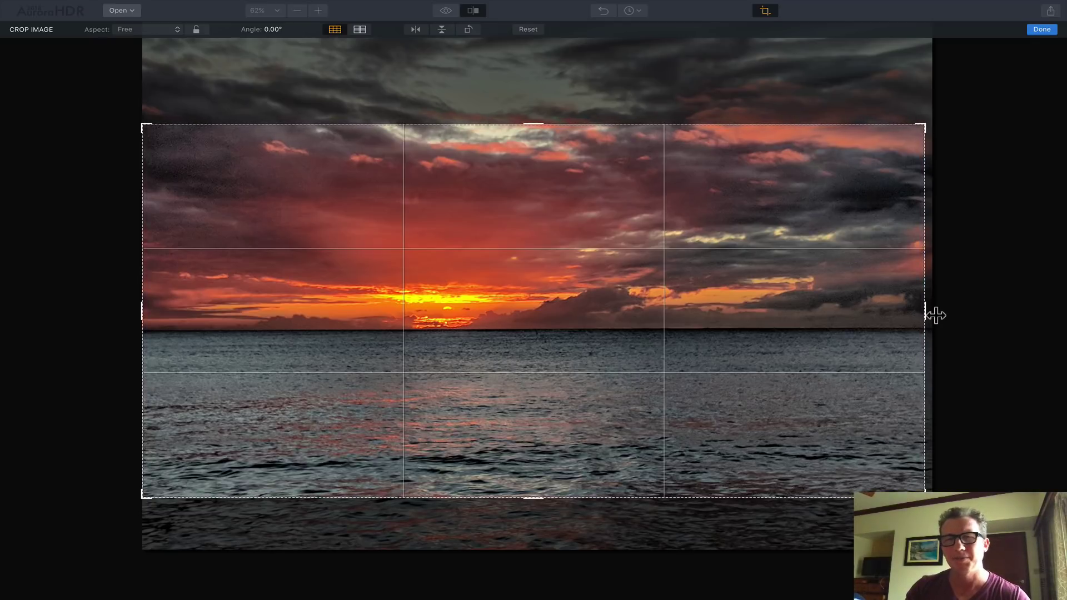
{"action": "left_click_drag", "start_coordinate": [933, 312], "coordinate": [862, 311]}
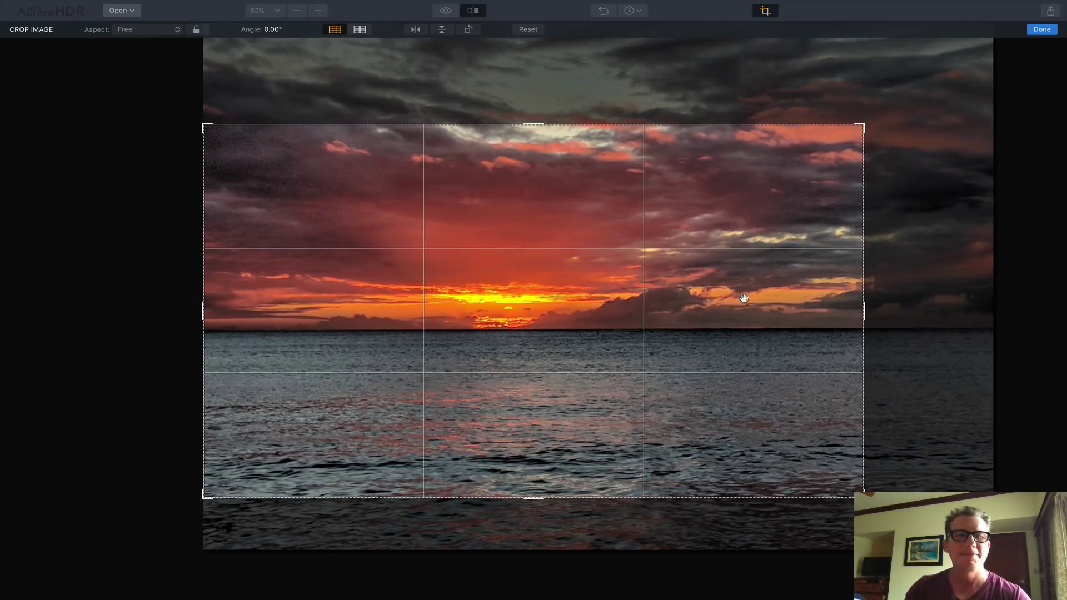
{"action": "left_click_drag", "start_coordinate": [203, 312], "coordinate": [224, 317]}
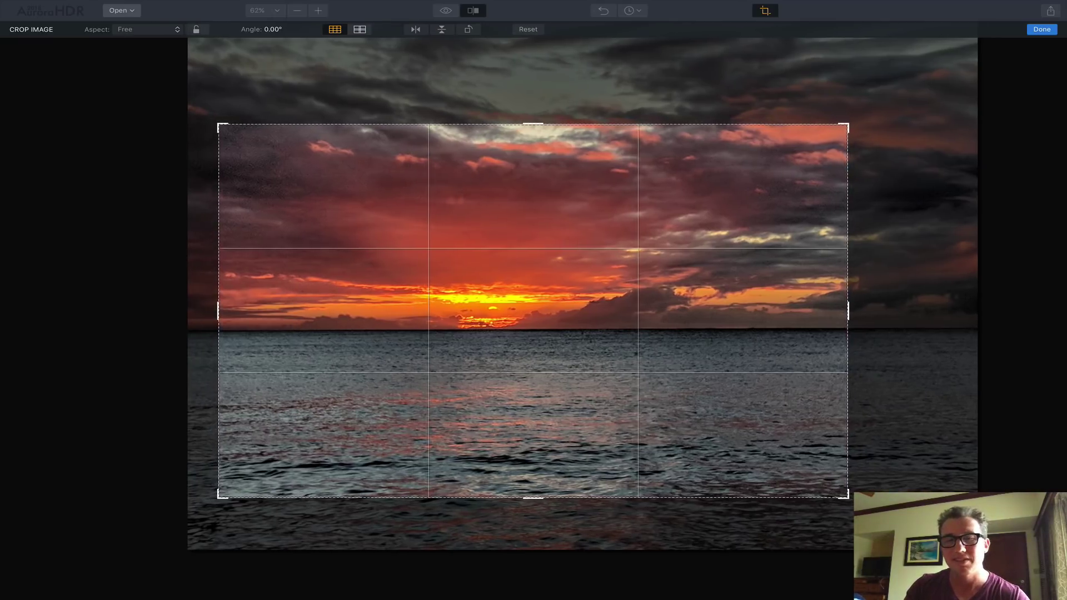
{"action": "left_click_drag", "start_coordinate": [852, 508], "coordinate": [851, 513]}
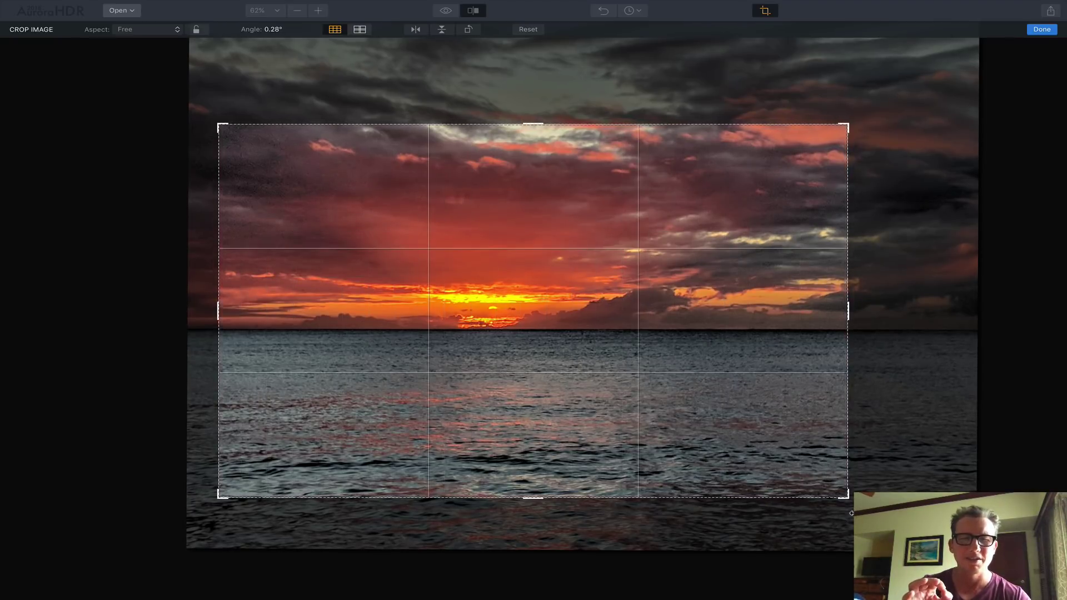
{"action": "left_click", "coordinate": [1048, 31]}
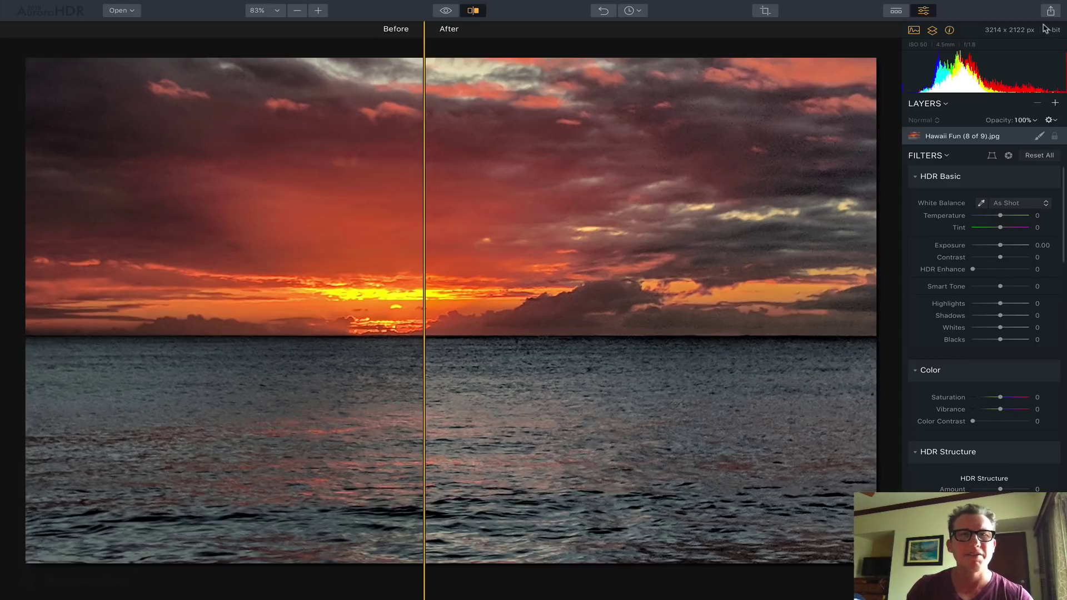
- Hide the before/after split and raise HDR Basic's HDR Enhance to 56
{"action": "left_click", "coordinate": [476, 10]}
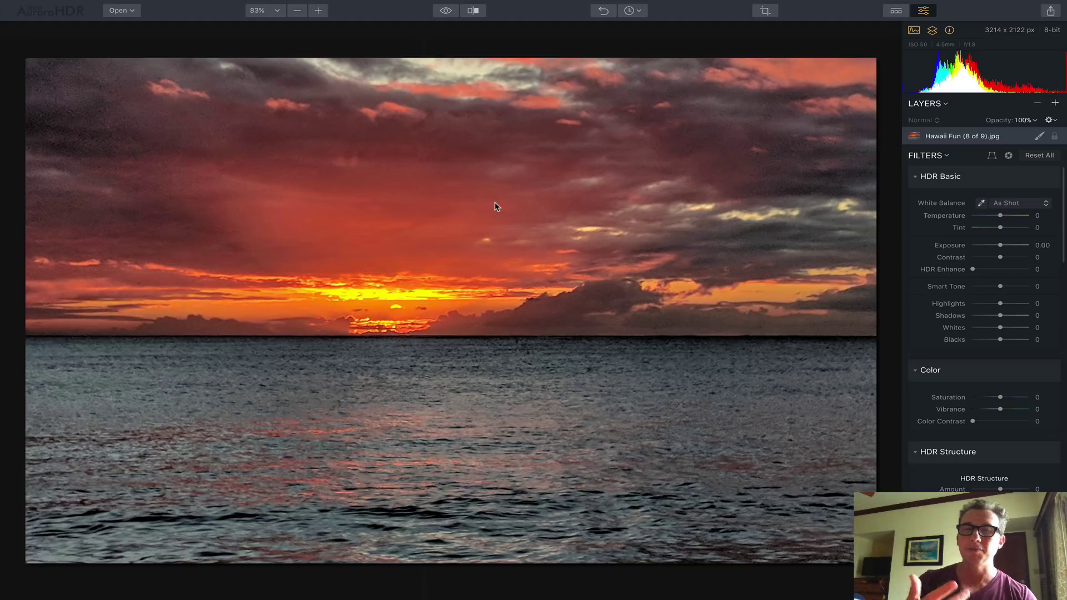
{"action": "left_click_drag", "start_coordinate": [1000, 272], "coordinate": [1015, 287]}
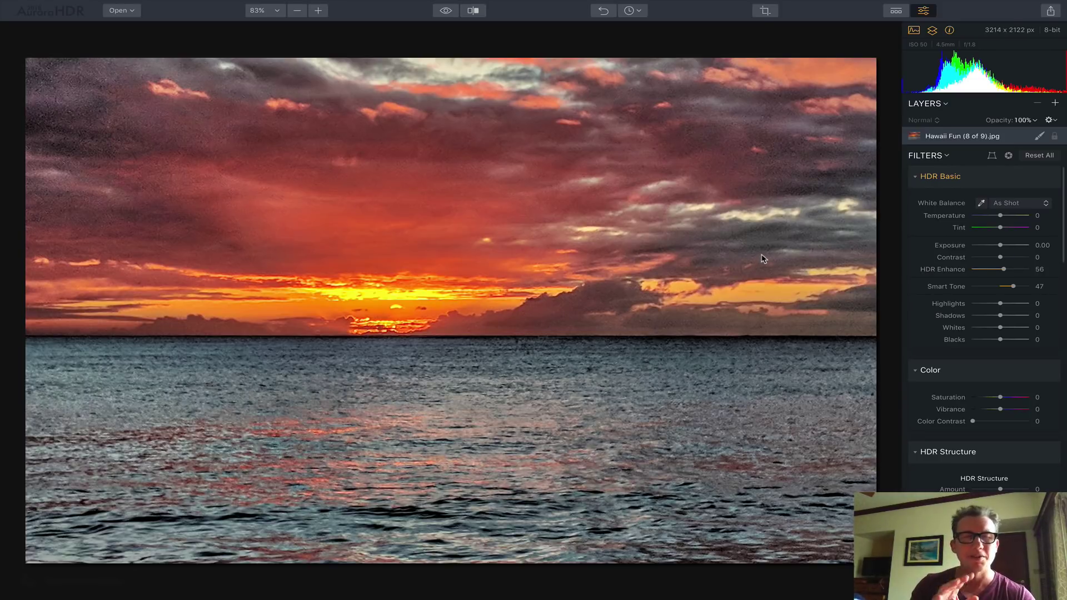
- Add a new adjustment layer, Layer 1, and scroll down to its HDR Denoise filter
{"action": "left_click", "coordinate": [1054, 103]}
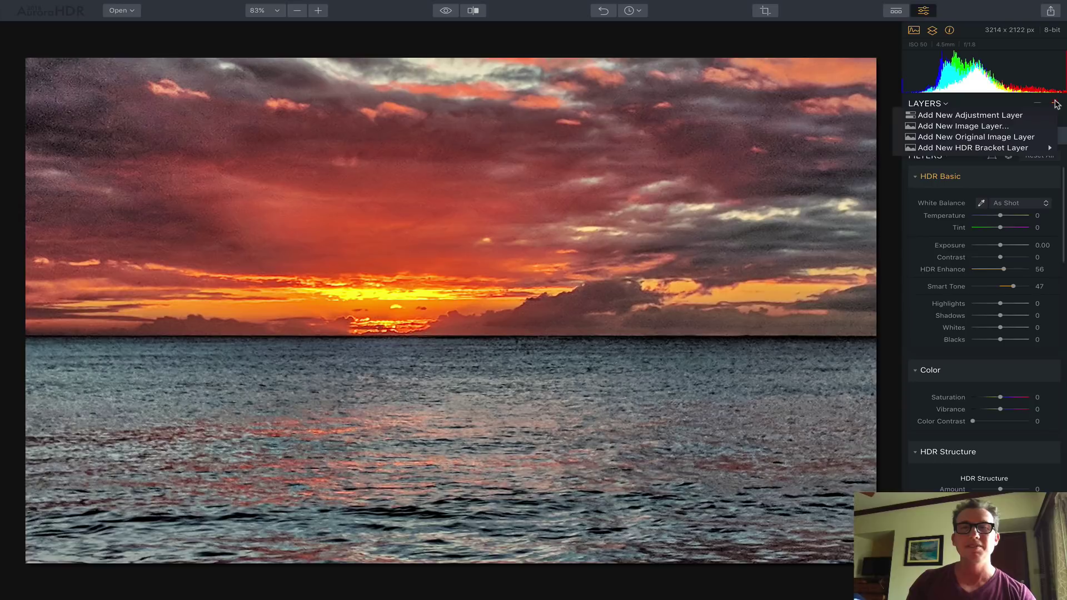
{"action": "left_click", "coordinate": [1011, 115]}
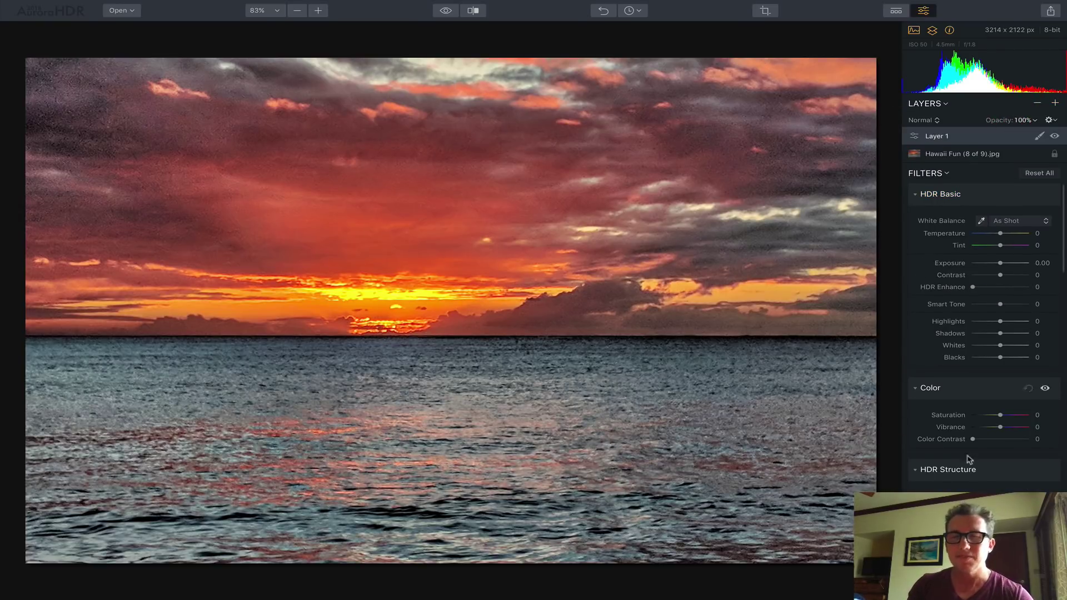
{"action": "scroll", "coordinate": [979, 475], "scroll_direction": "down", "scroll_amount": 5}
{"action": "scroll", "coordinate": [979, 477], "scroll_direction": "down", "scroll_amount": 2}
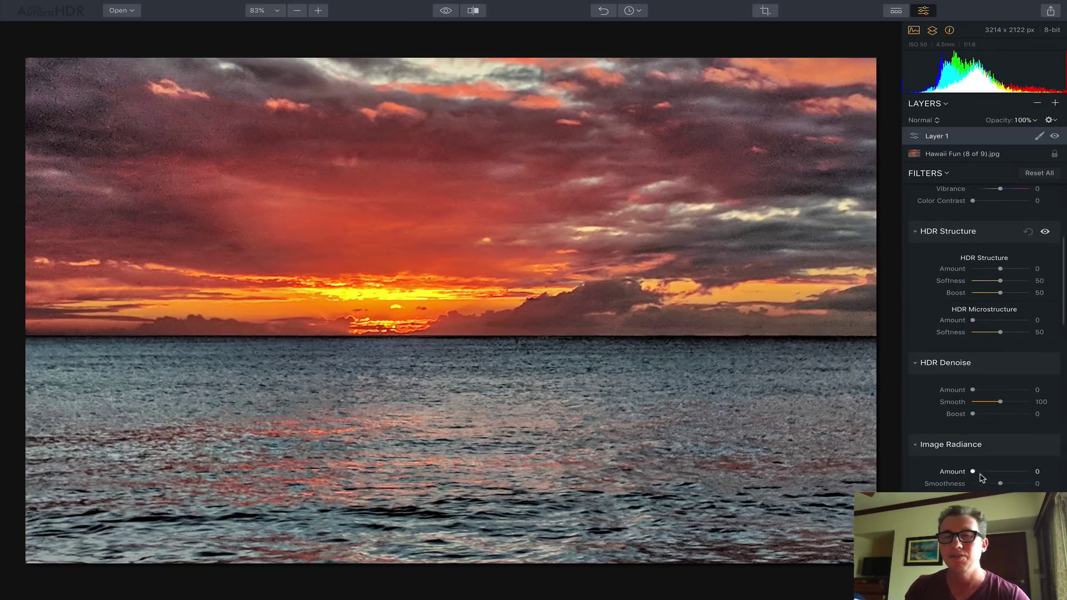
{"action": "scroll", "coordinate": [972, 412], "scroll_direction": "down", "scroll_amount": 3}
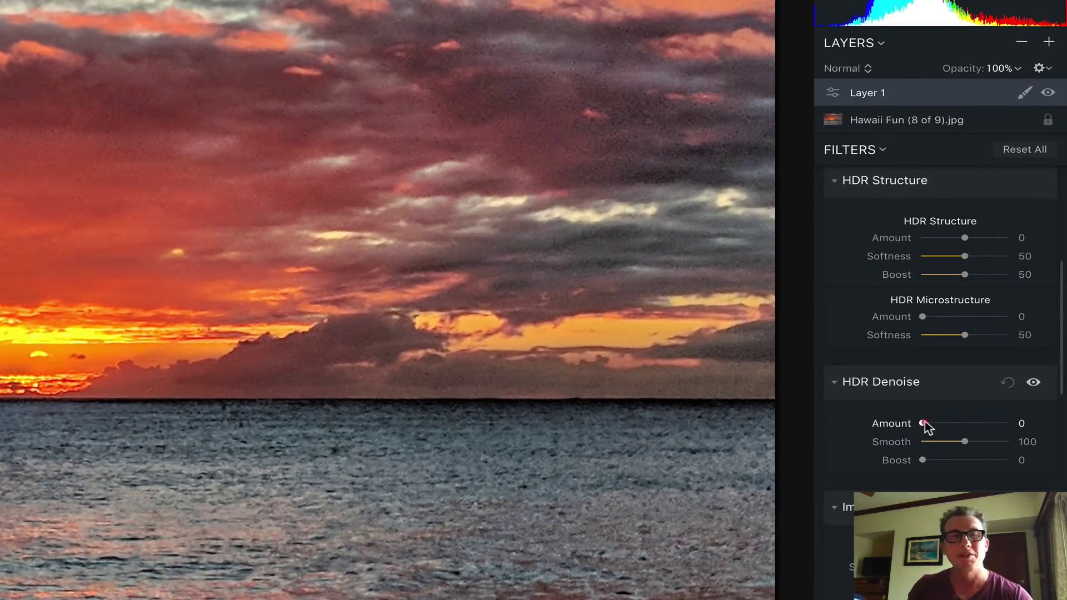
- Max out HDR Denoise on Layer 1: Amount 100, Smooth 200, Boost 100
{"action": "left_click_drag", "start_coordinate": [924, 424], "coordinate": [996, 442]}
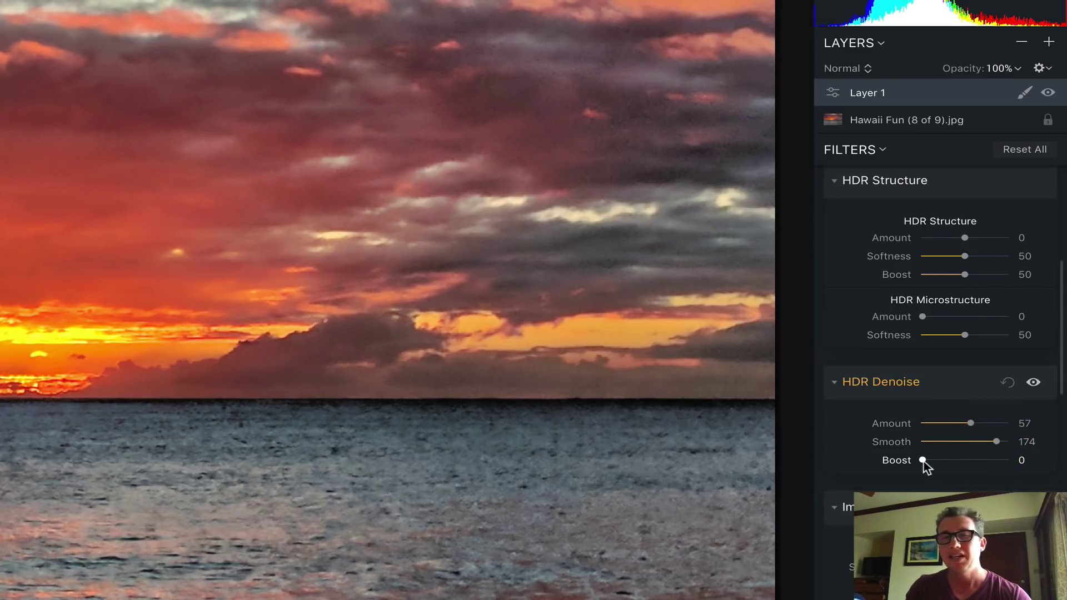
{"action": "left_click_drag", "start_coordinate": [924, 461], "coordinate": [975, 465]}
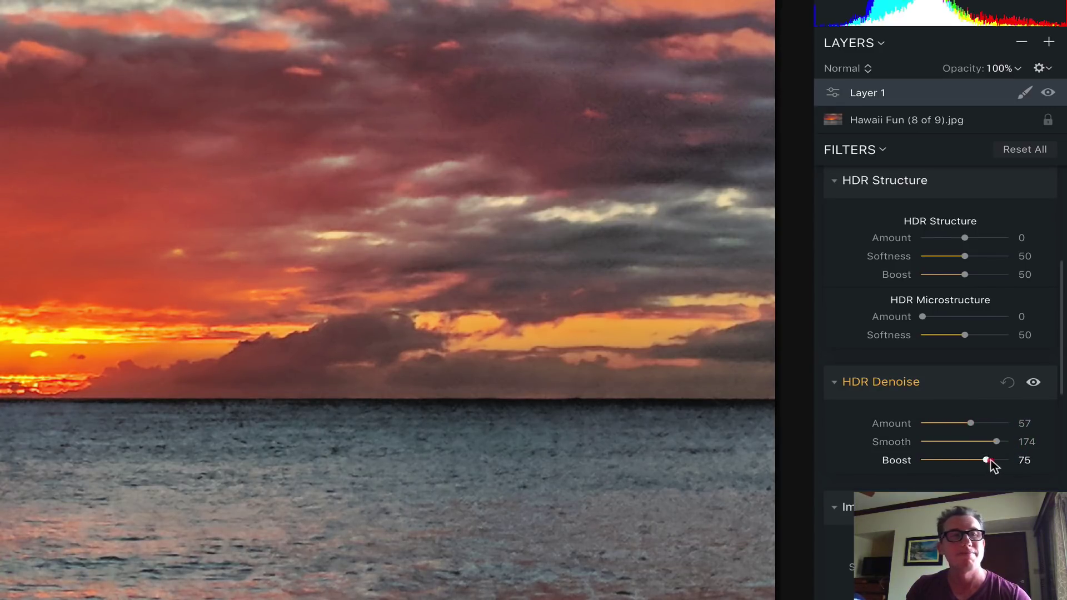
{"action": "left_click_drag", "start_coordinate": [1002, 461], "coordinate": [1010, 460]}
{"action": "left_click", "coordinate": [1021, 425]}
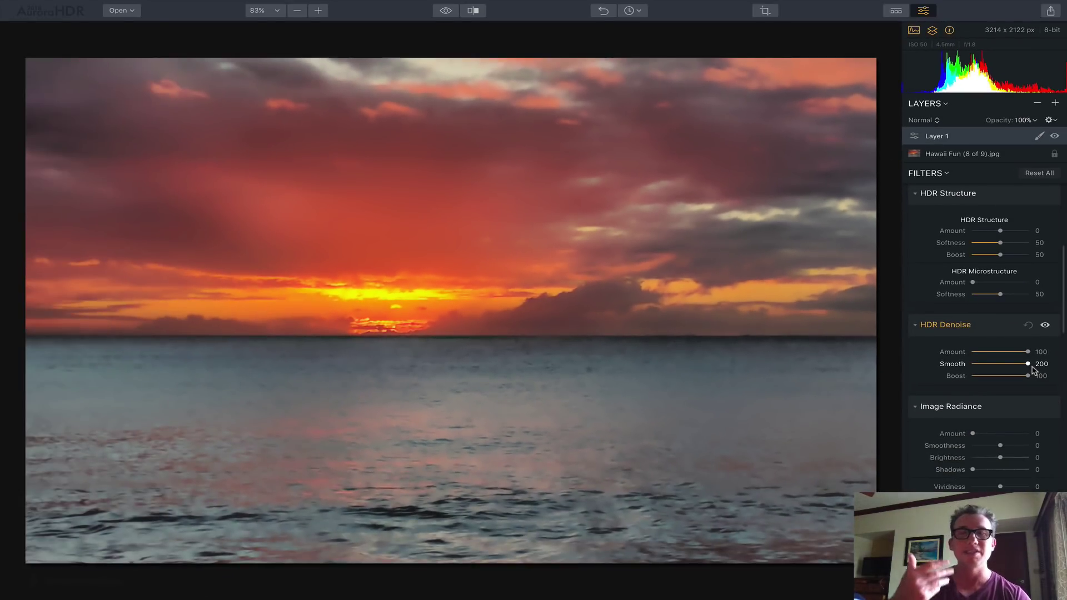
- Set up a brush mask on Layer 1 at 38% opacity with brush size 184
{"action": "left_click", "coordinate": [1039, 137]}
{"action": "left_click", "coordinate": [984, 148]}
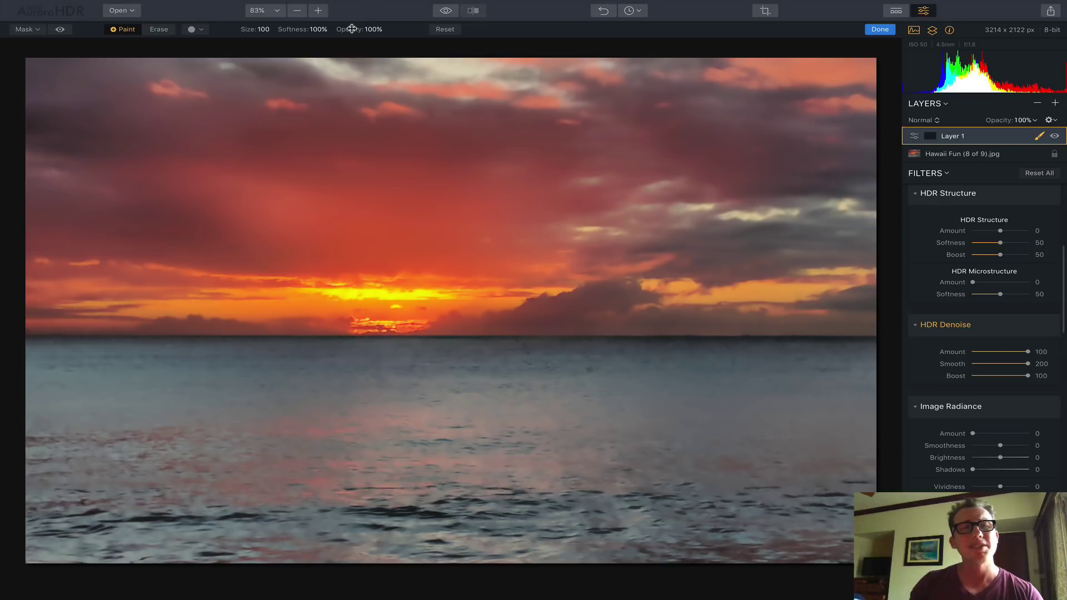
{"action": "left_click_drag", "start_coordinate": [352, 29], "coordinate": [311, 29]}
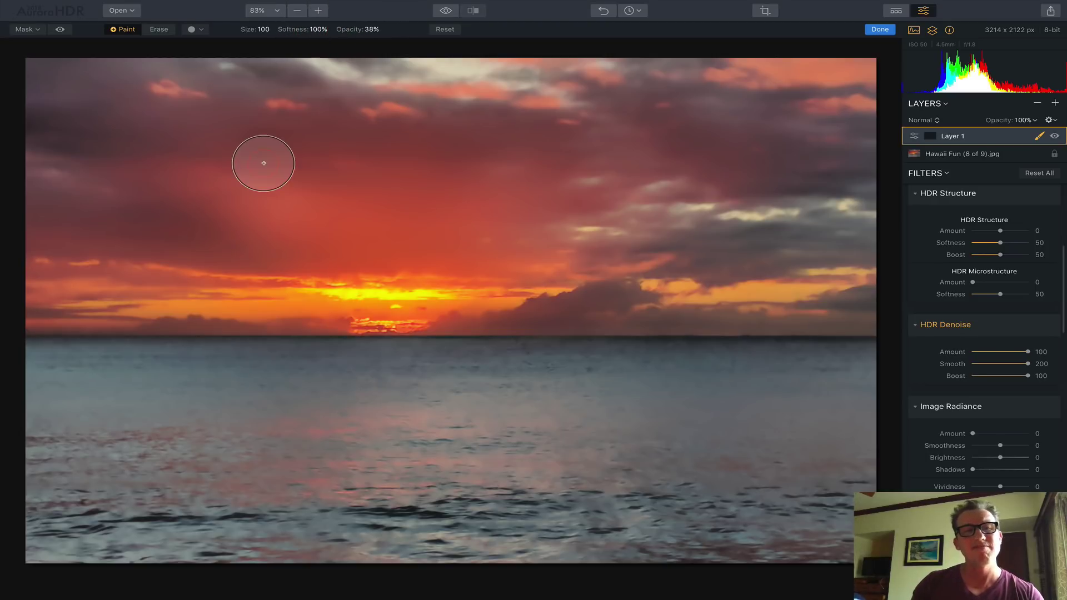
{"action": "key", "text": "bracketright"}
{"action": "key", "text": "bracketright"}
{"action": "key", "text": "bracketright"}
{"action": "key", "text": "bracketright"}
{"action": "key", "text": "bracketright"}
{"action": "key", "text": "bracketright"}
{"action": "key", "text": "bracketright"}
{"action": "key", "text": "bracketright"}
{"action": "key", "text": "bracketright"}
{"action": "key", "text": "bracketright"}
{"action": "key", "text": "bracketright"}
{"action": "key", "text": "bracketright"}
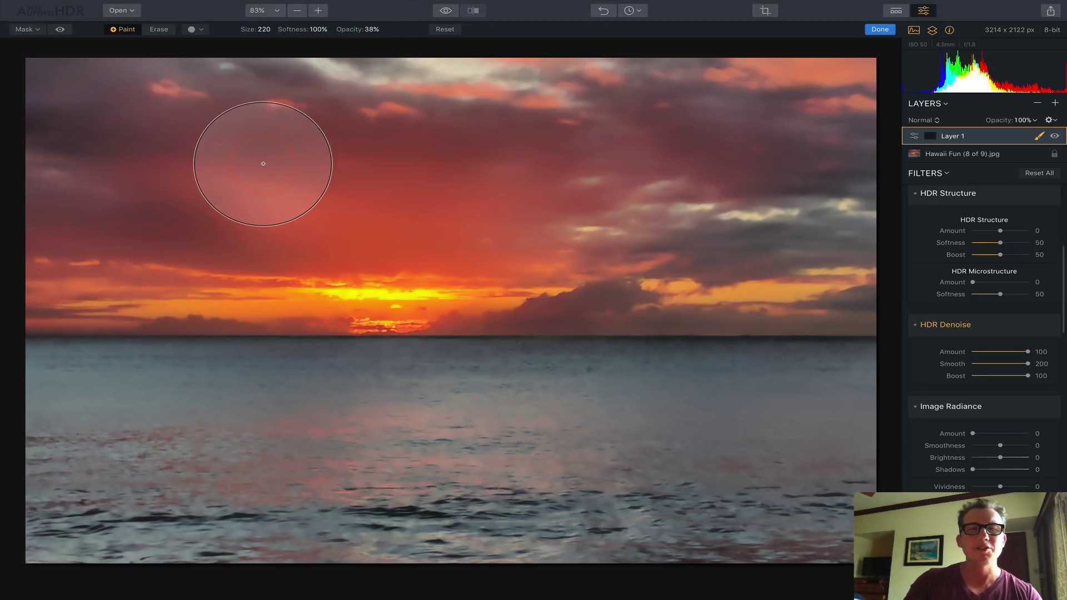
{"action": "key", "text": "bracketright"}
{"action": "key", "text": "bracketright"}
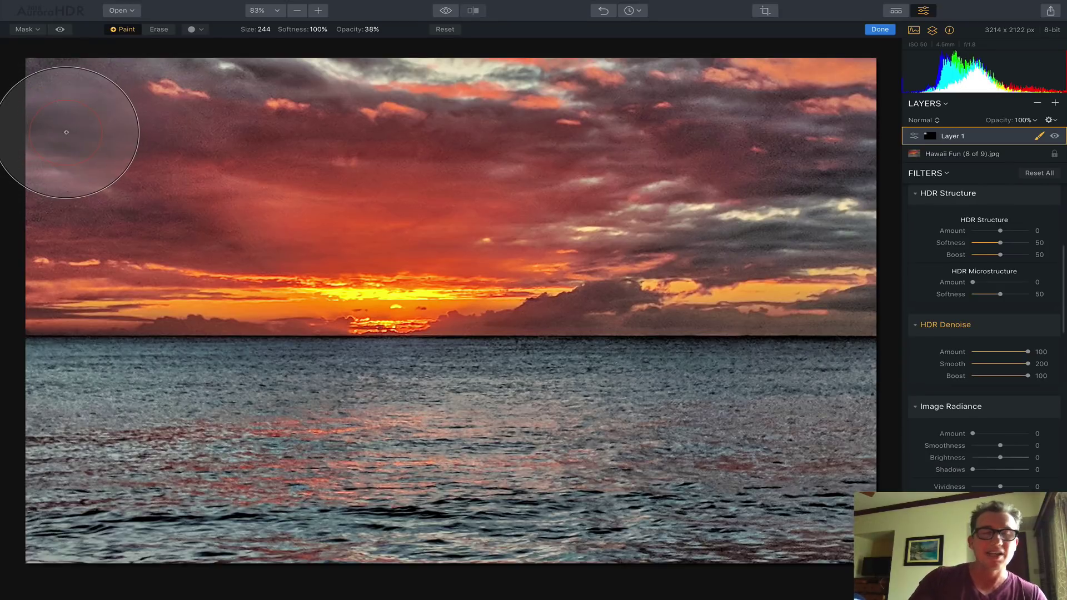
{"action": "key", "text": "bracketleft"}
{"action": "key", "text": "bracketleft"}
{"action": "key", "text": "bracketleft"}
{"action": "key", "text": "bracketleft"}
{"action": "key", "text": "bracketleft"}
{"action": "key", "text": "bracketleft"}
- Paint the denoise mask over the top-left and upper sky, shrinking the brush to 136
{"action": "mouse_move", "coordinate": [66, 132]}
{"action": "left_mouse_down"}
{"action": "mouse_move", "coordinate": [106, 87]}
{"action": "mouse_move", "coordinate": [37, 75]}
{"action": "mouse_move", "coordinate": [187, 93]}
{"action": "mouse_move", "coordinate": [82, 81]}
{"action": "mouse_move", "coordinate": [169, 147]}
{"action": "mouse_move", "coordinate": [367, 133]}
{"action": "mouse_move", "coordinate": [173, 120]}
{"action": "mouse_move", "coordinate": [272, 125]}
{"action": "mouse_move", "coordinate": [239, 125]}
{"action": "mouse_move", "coordinate": [267, 143]}
{"action": "mouse_move", "coordinate": [124, 138]}
{"action": "mouse_move", "coordinate": [101, 175]}
{"action": "mouse_move", "coordinate": [279, 233]}
{"action": "mouse_move", "coordinate": [79, 230]}
{"action": "mouse_move", "coordinate": [220, 239]}
{"action": "mouse_move", "coordinate": [80, 233]}
{"action": "mouse_move", "coordinate": [234, 222]}
{"action": "mouse_move", "coordinate": [7, 228]}
{"action": "mouse_move", "coordinate": [94, 220]}
{"action": "mouse_move", "coordinate": [207, 239]}
{"action": "mouse_move", "coordinate": [22, 217]}
{"action": "mouse_move", "coordinate": [105, 220]}
{"action": "mouse_move", "coordinate": [157, 247]}
{"action": "mouse_move", "coordinate": [57, 247]}
{"action": "mouse_move", "coordinate": [110, 274]}
{"action": "mouse_move", "coordinate": [1, 286]}
{"action": "mouse_move", "coordinate": [125, 253]}
{"action": "mouse_move", "coordinate": [152, 261]}
{"action": "mouse_move", "coordinate": [49, 269]}
{"action": "mouse_move", "coordinate": [87, 274]}
{"action": "left_mouse_up"}
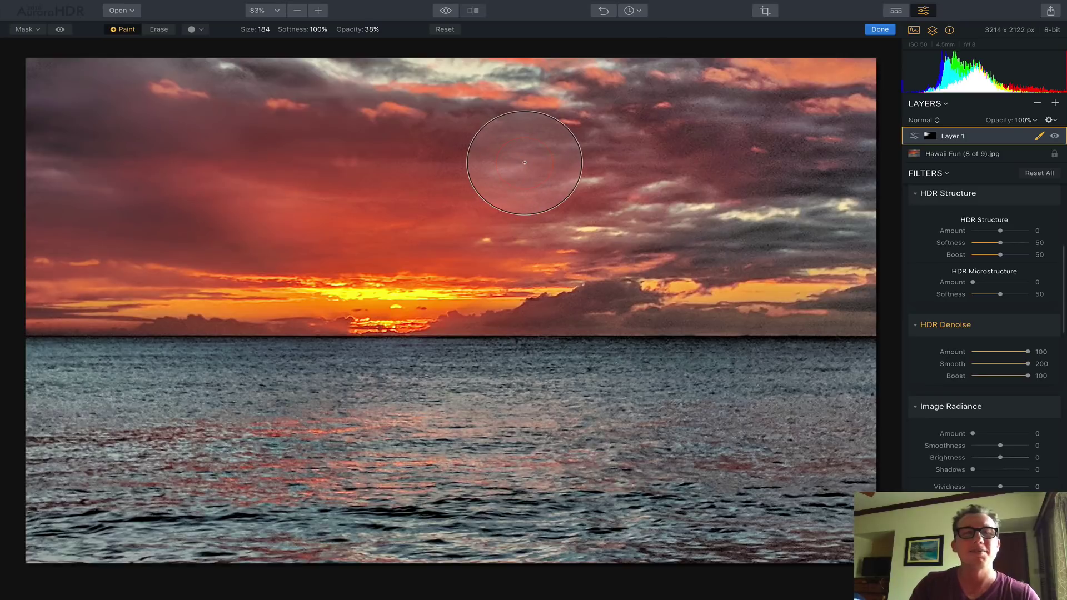
{"action": "key", "text": "bracketleft"}
{"action": "key", "text": "bracketleft"}
{"action": "key", "text": "bracketleft"}
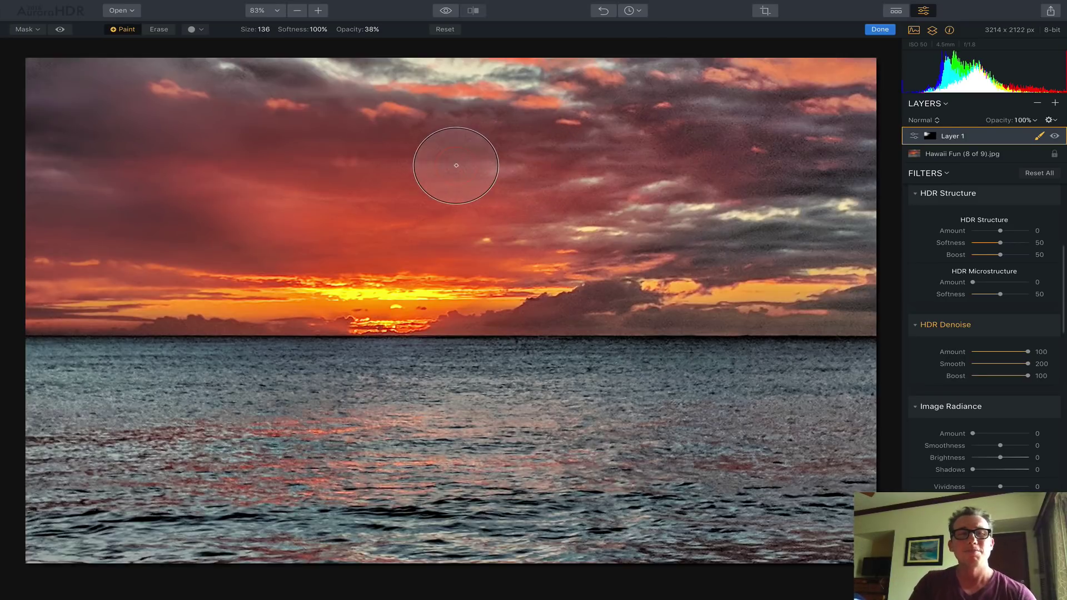
{"action": "mouse_move", "coordinate": [498, 134]}
{"action": "left_mouse_down"}
{"action": "mouse_move", "coordinate": [633, 130]}
{"action": "mouse_move", "coordinate": [457, 168]}
{"action": "mouse_move", "coordinate": [663, 180]}
{"action": "mouse_move", "coordinate": [871, 173]}
{"action": "mouse_move", "coordinate": [725, 138]}
{"action": "mouse_move", "coordinate": [882, 137]}
{"action": "mouse_move", "coordinate": [711, 119]}
{"action": "mouse_move", "coordinate": [866, 137]}
{"action": "mouse_move", "coordinate": [757, 113]}
{"action": "mouse_move", "coordinate": [861, 102]}
{"action": "mouse_move", "coordinate": [821, 136]}
{"action": "mouse_move", "coordinate": [861, 155]}
{"action": "mouse_move", "coordinate": [844, 180]}
{"action": "mouse_move", "coordinate": [776, 227]}
{"action": "mouse_move", "coordinate": [761, 253]}
{"action": "mouse_move", "coordinate": [829, 252]}
{"action": "left_mouse_up"}
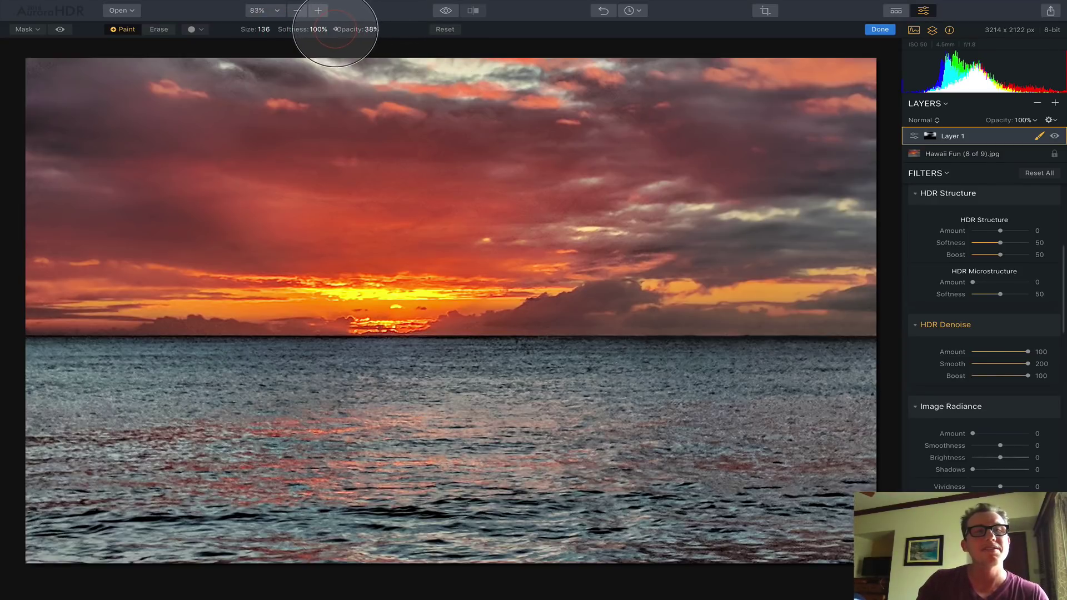
- Drop the brush opacity to 24% and briefly show the red mask overlay to check sky coverage
{"action": "left_click_drag", "start_coordinate": [335, 29], "coordinate": [327, 29]}
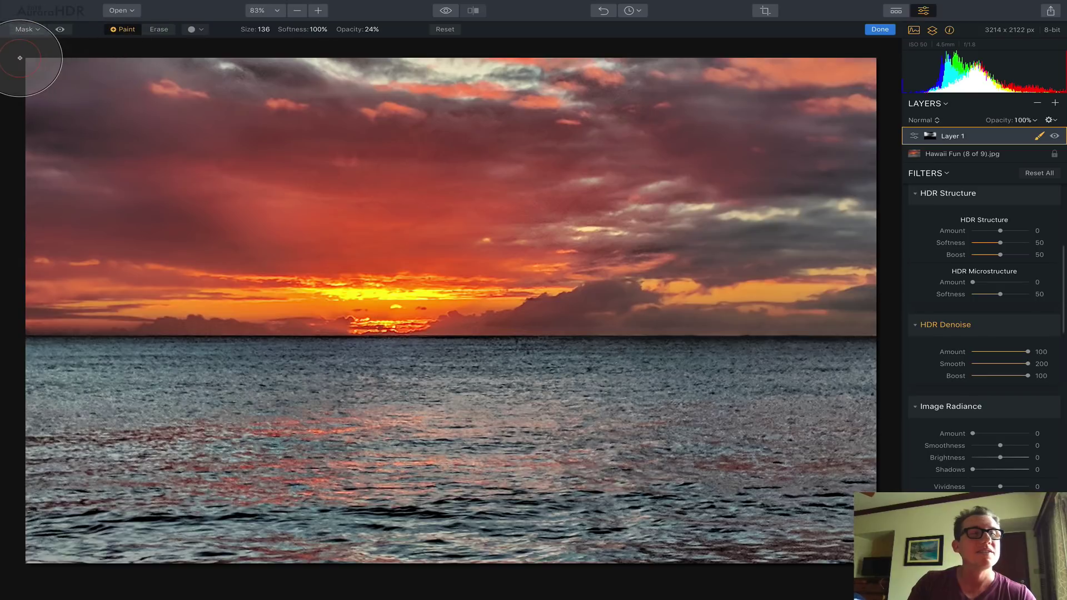
{"action": "left_click", "coordinate": [59, 30]}
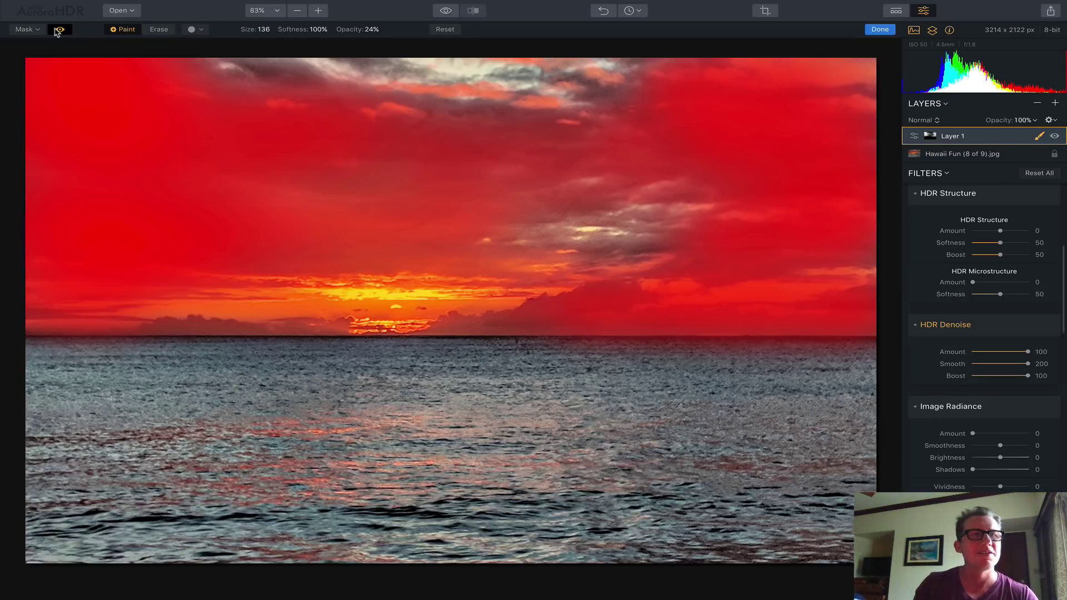
{"action": "left_click", "coordinate": [59, 30]}
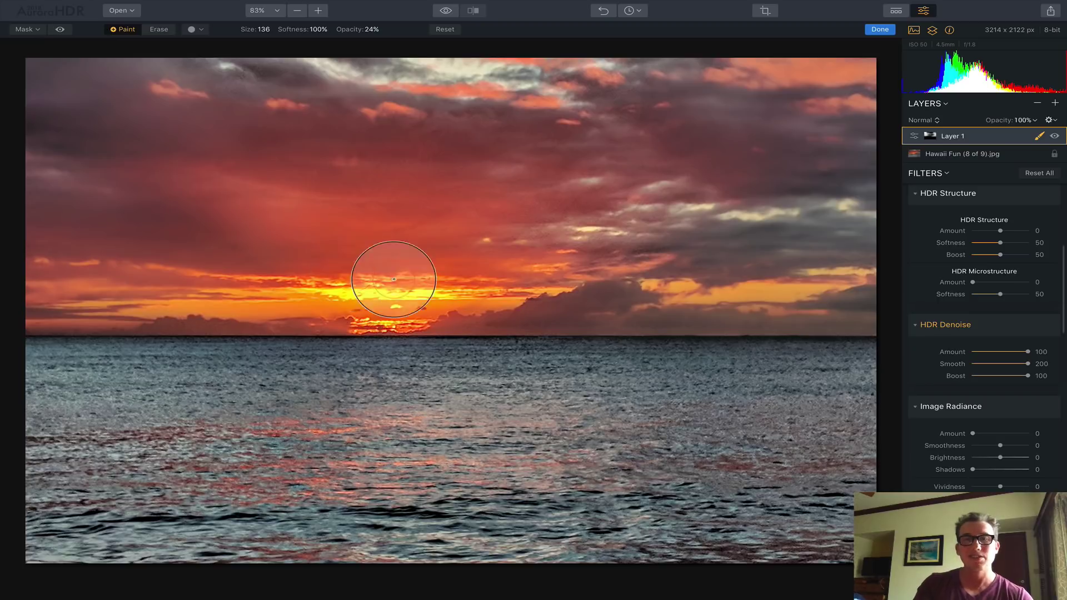
- Add Layer 2 with Image Radiance at Amount 64, Shadows 47 and Vividness 23
{"action": "left_click", "coordinate": [1056, 104]}
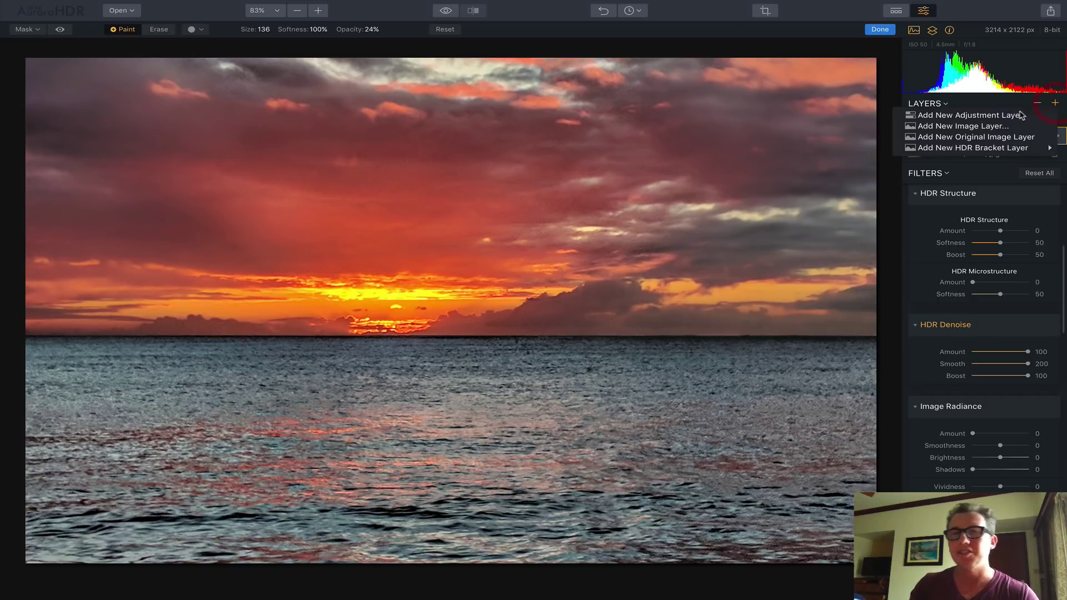
{"action": "left_click", "coordinate": [991, 116]}
{"action": "scroll", "coordinate": [963, 488], "scroll_direction": "down", "scroll_amount": 10}
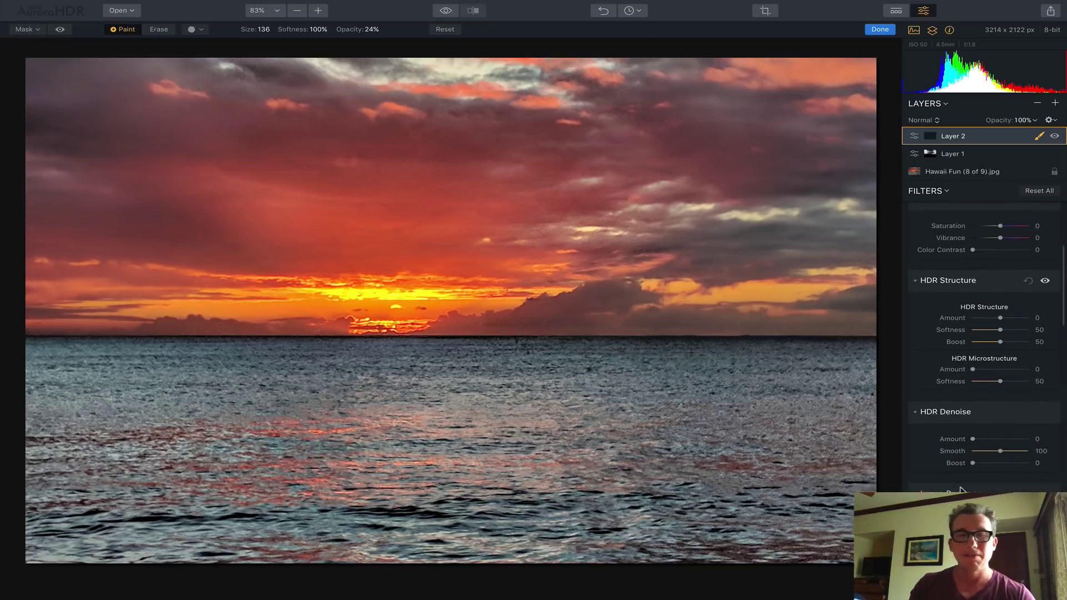
{"action": "scroll", "coordinate": [993, 437], "scroll_direction": "down", "scroll_amount": 2}
{"action": "mouse_move", "coordinate": [973, 417]}
{"action": "left_mouse_down"}
{"action": "mouse_move", "coordinate": [1007, 422]}
{"action": "mouse_move", "coordinate": [999, 453]}
{"action": "mouse_move", "coordinate": [1028, 470]}
{"action": "mouse_move", "coordinate": [993, 469]}
{"action": "mouse_move", "coordinate": [1008, 471]}
{"action": "left_mouse_up"}
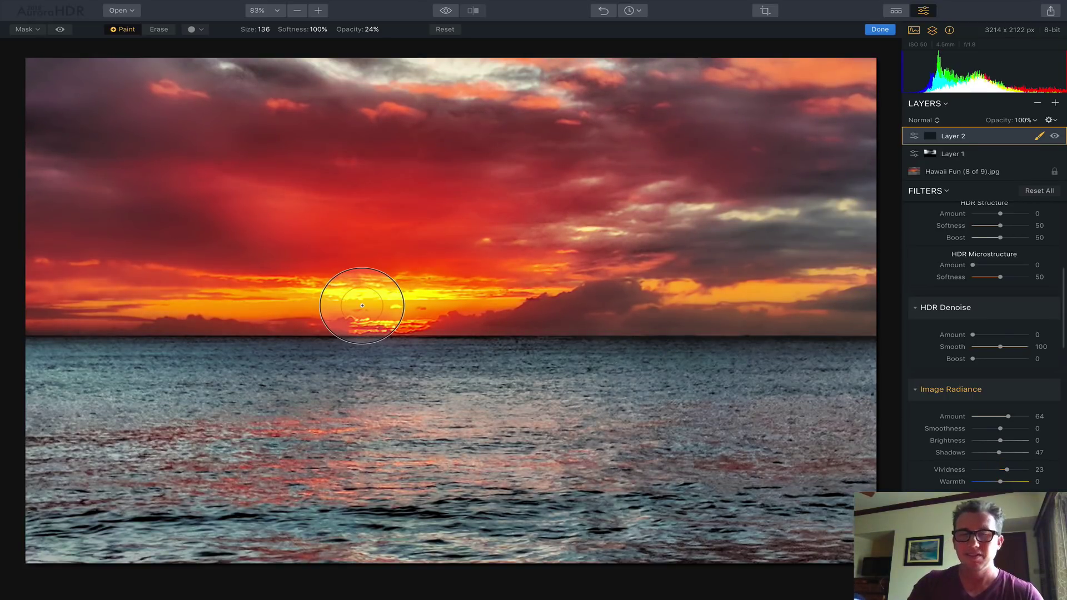
- Brush the radiance around the sun at size 208, then compare against the original
{"action": "key", "text": "bracketright"}
{"action": "key", "text": "bracketright"}
{"action": "key", "text": "bracketright"}
{"action": "key", "text": "bracketright"}
{"action": "key", "text": "bracketright"}
{"action": "key", "text": "bracketright"}
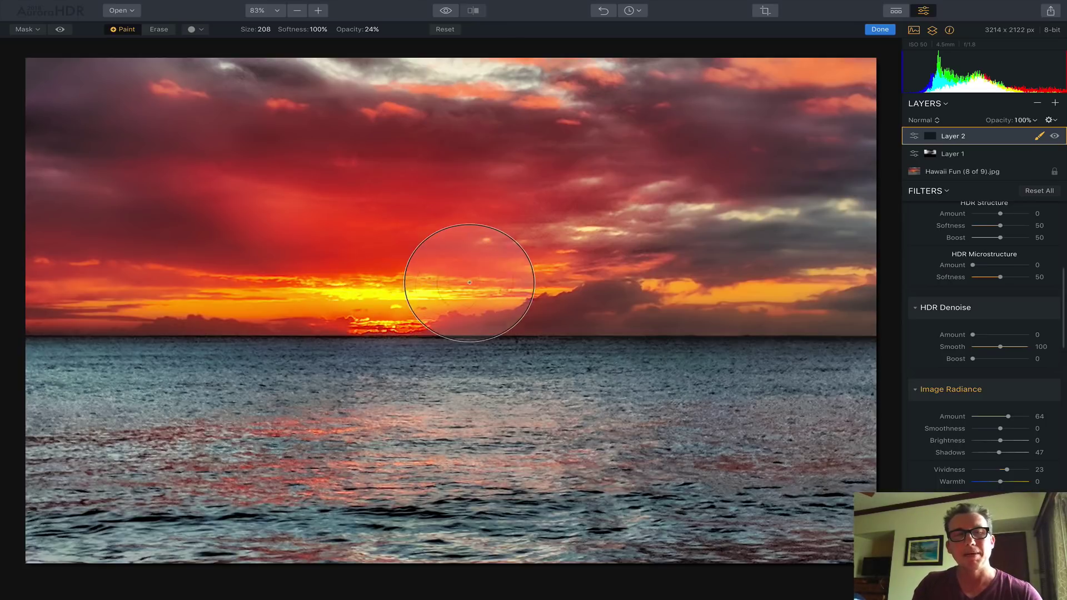
{"action": "mouse_move", "coordinate": [470, 282]}
{"action": "left_mouse_down"}
{"action": "mouse_move", "coordinate": [452, 300]}
{"action": "mouse_move", "coordinate": [317, 289]}
{"action": "mouse_move", "coordinate": [417, 264]}
{"action": "mouse_move", "coordinate": [439, 274]}
{"action": "mouse_move", "coordinate": [479, 267]}
{"action": "mouse_move", "coordinate": [499, 188]}
{"action": "mouse_move", "coordinate": [418, 296]}
{"action": "mouse_move", "coordinate": [258, 204]}
{"action": "mouse_move", "coordinate": [540, 201]}
{"action": "mouse_move", "coordinate": [521, 198]}
{"action": "mouse_move", "coordinate": [446, 266]}
{"action": "mouse_move", "coordinate": [394, 270]}
{"action": "mouse_move", "coordinate": [369, 250]}
{"action": "mouse_move", "coordinate": [677, 344]}
{"action": "mouse_move", "coordinate": [548, 258]}
{"action": "mouse_move", "coordinate": [639, 405]}
{"action": "left_mouse_up"}
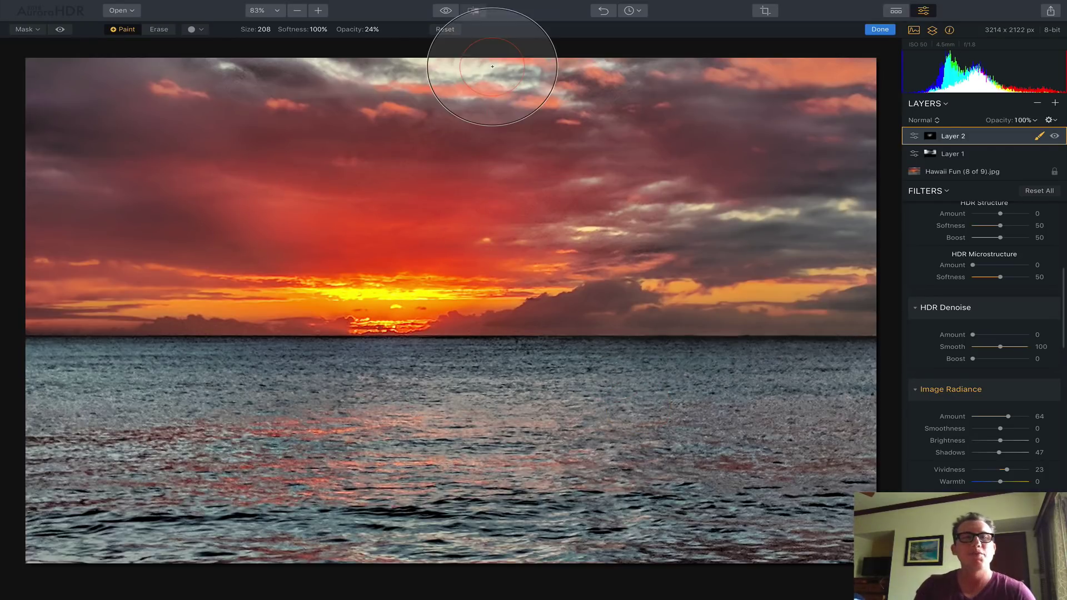
{"action": "left_click", "coordinate": [445, 11]}
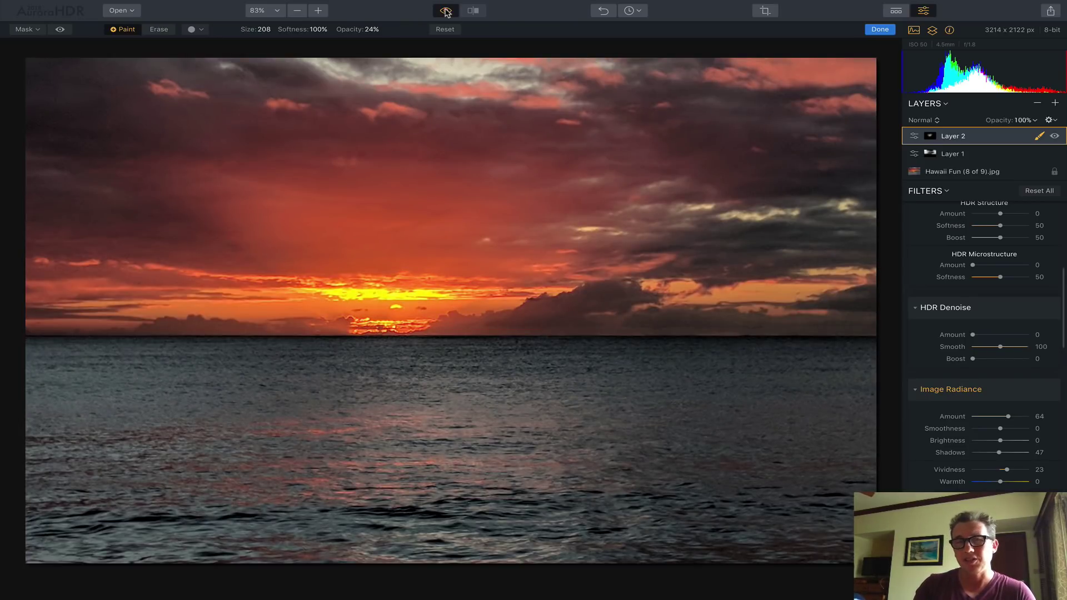
{"action": "left_click", "coordinate": [445, 11]}
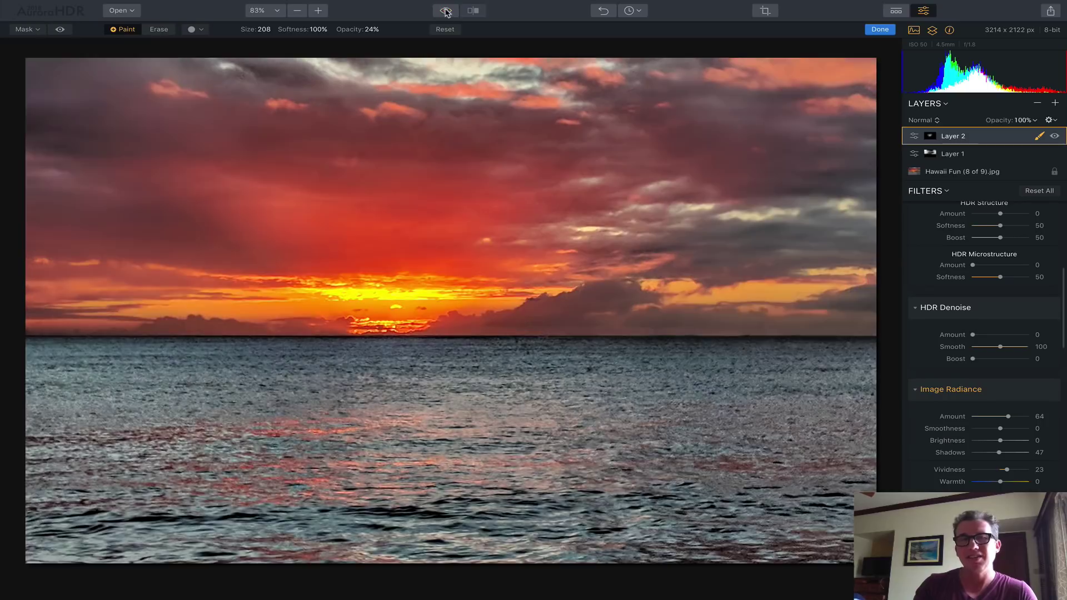